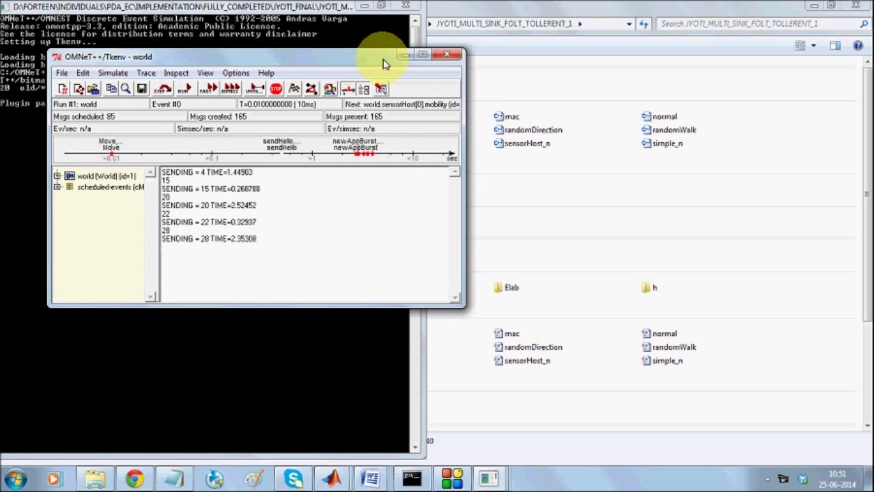
Bring the World network view forward, move it aside and enlarge it to show sensorHost[0]–[39]
{"action": "mouse_move", "coordinate": [497, 483]}
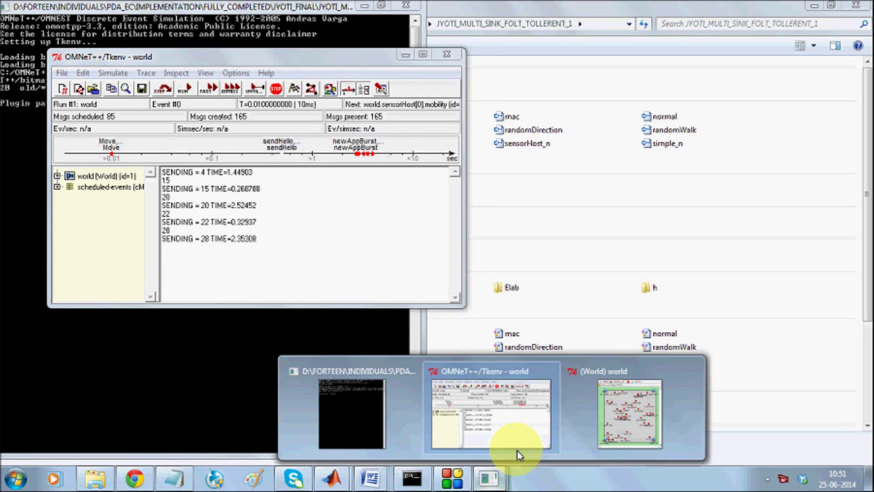
{"action": "left_click", "coordinate": [658, 433]}
{"action": "left_click_drag", "start_coordinate": [289, 76], "coordinate": [424, 34]}
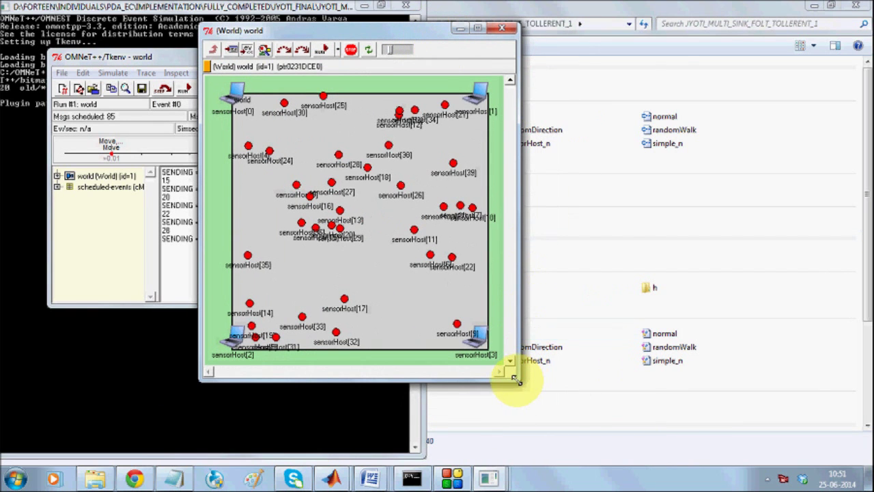
{"action": "left_click_drag", "start_coordinate": [516, 381], "coordinate": [677, 424]}
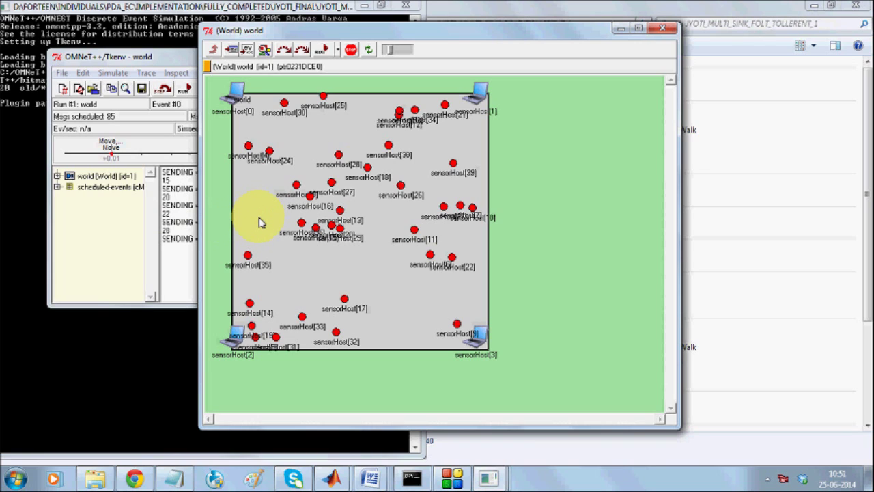
Run with full animation until links form, stop at event 204, then resume in Fast mode
{"action": "left_click", "coordinate": [324, 52]}
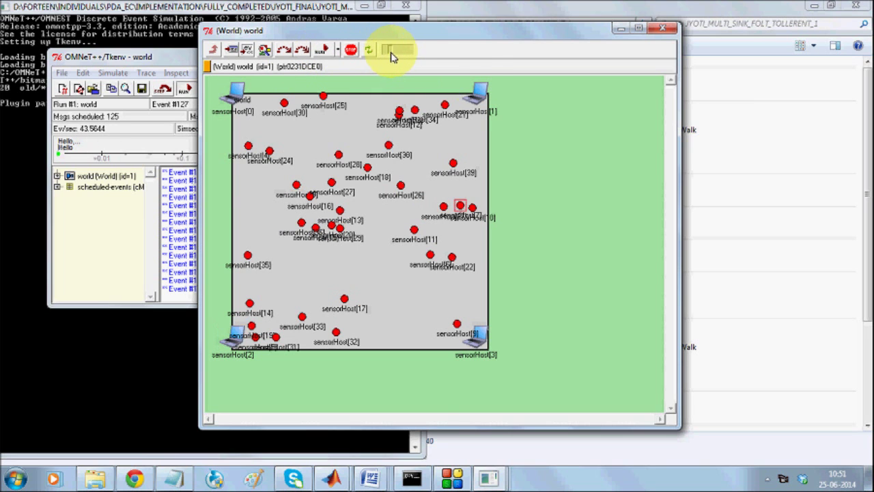
{"action": "left_click_drag", "start_coordinate": [428, 31], "coordinate": [512, 32]}
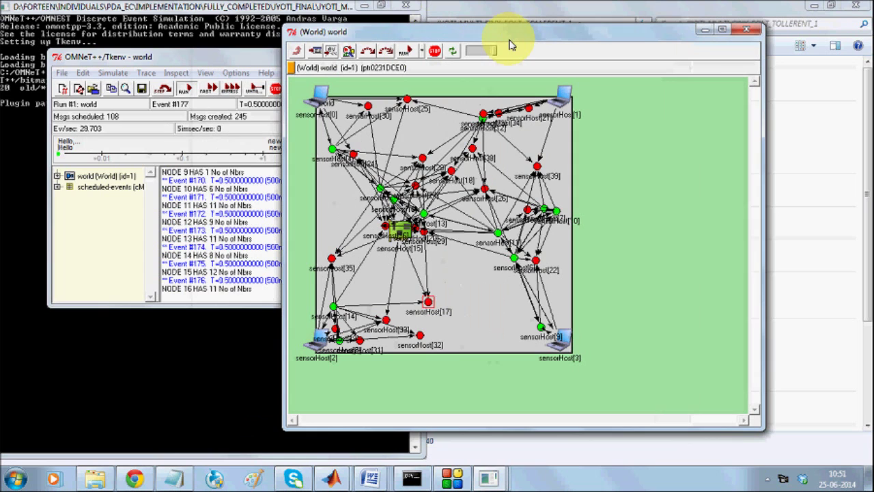
{"action": "left_click", "coordinate": [276, 89]}
{"action": "left_click", "coordinate": [576, 268]}
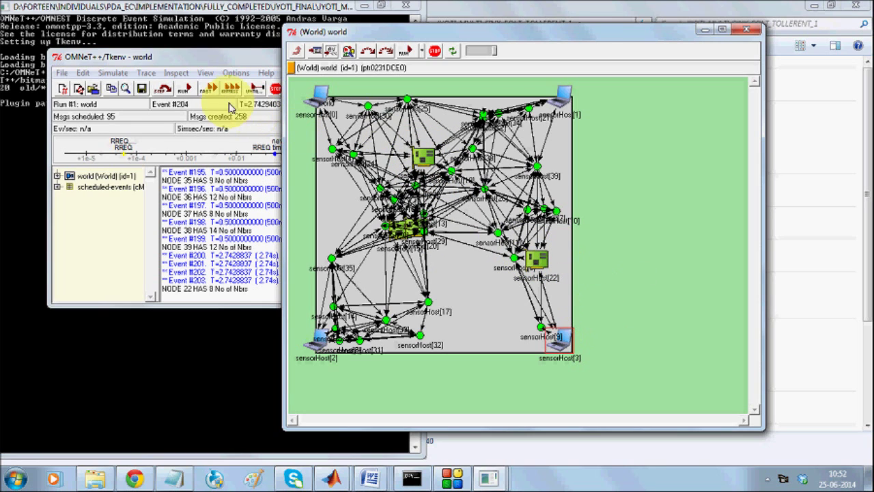
{"action": "left_click", "coordinate": [211, 93]}
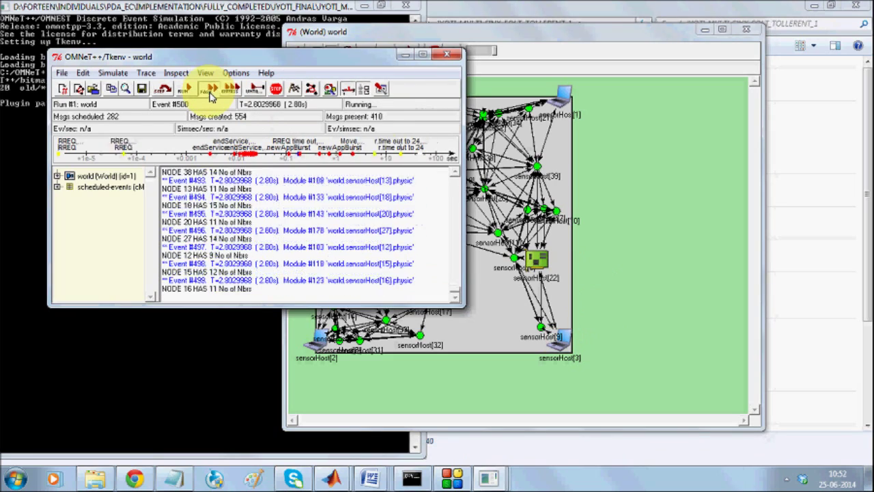
Shift the network view to the upper right and stop the run at event #6650 (3.43 s)
{"action": "left_click_drag", "start_coordinate": [398, 32], "coordinate": [508, 21]}
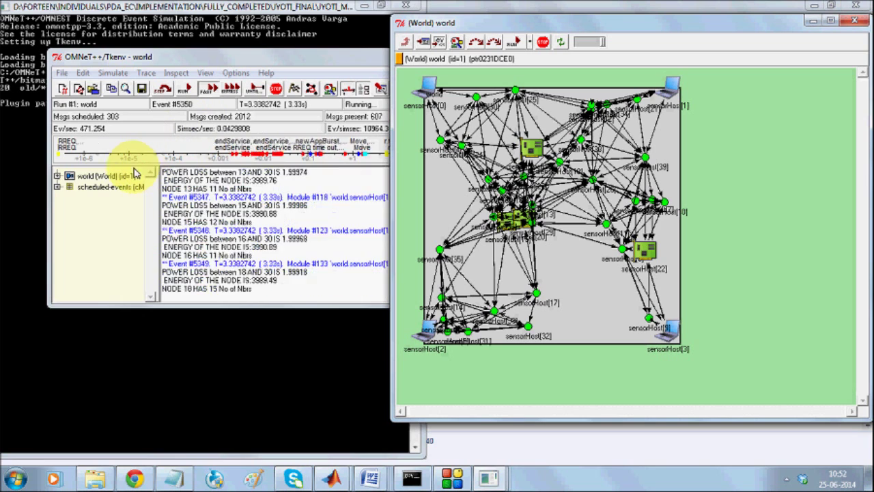
{"action": "left_click", "coordinate": [275, 91]}
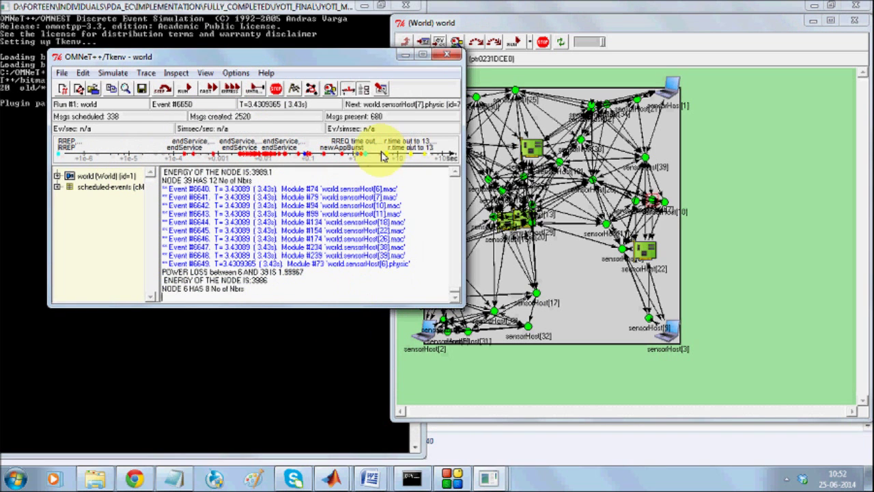
Search the event log for 'printin' to reach the route 28->20->35->31->2 entry
{"action": "key", "text": "ctrl+f"}
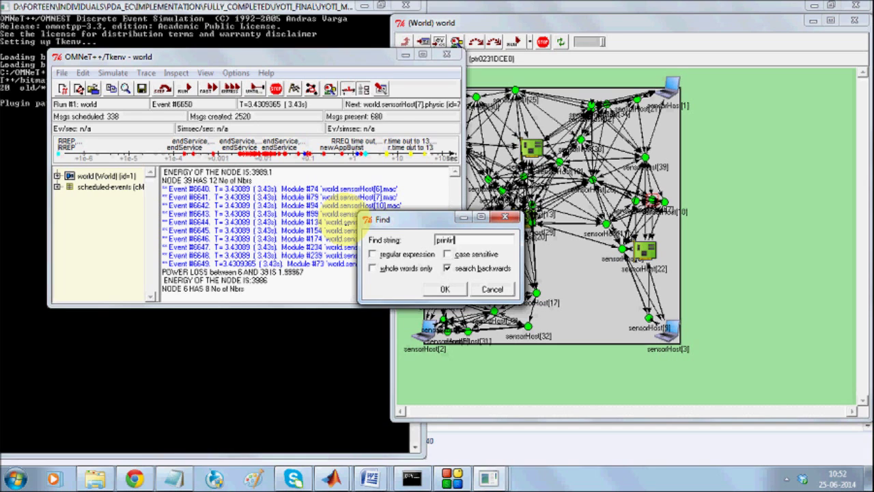
{"action": "key", "text": "Return"}
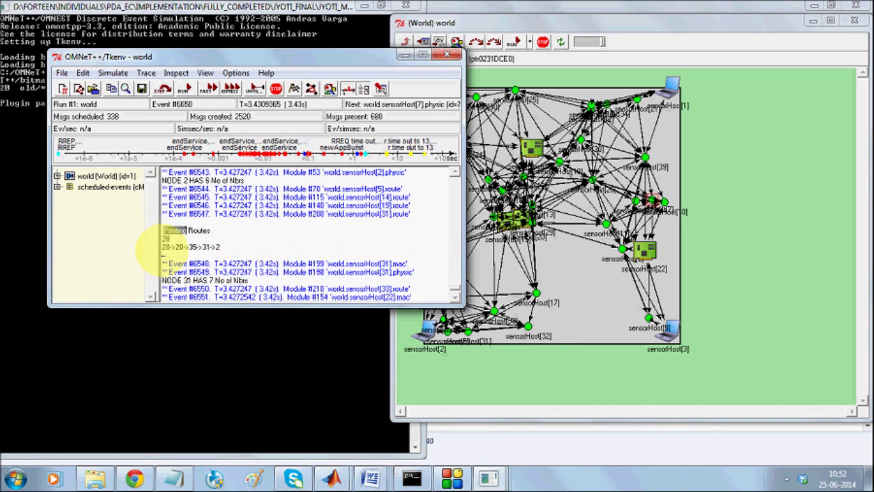
Highlight source node 28 in the route line and place the network view beside the log
{"action": "double_click", "coordinate": [166, 246]}
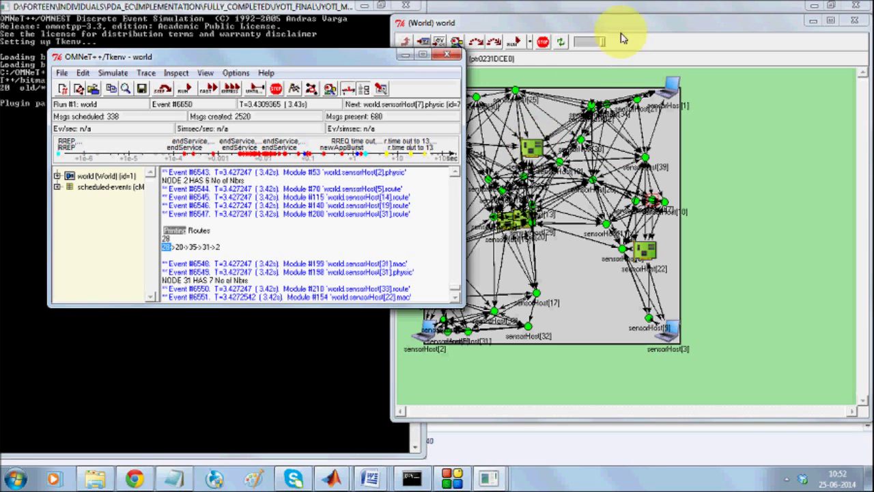
{"action": "left_click_drag", "start_coordinate": [780, 25], "coordinate": [834, 42]}
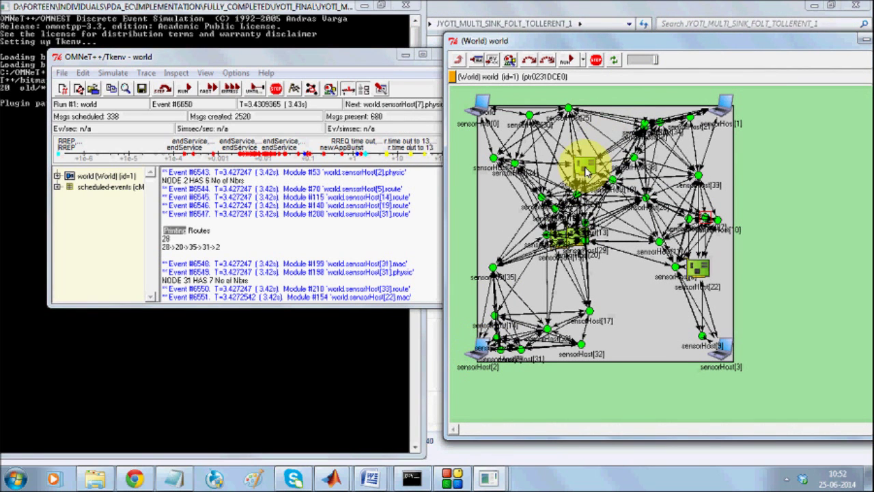
{"action": "mouse_move", "coordinate": [576, 243]}
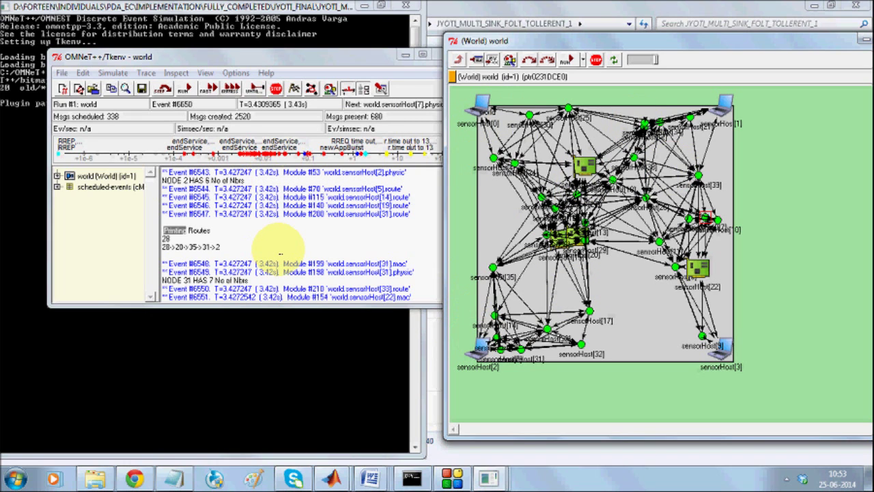
Search backwards for 'Printing' repeatedly to reach route 22->11->20->17->31->2 near event #4737
{"action": "key", "text": "ctrl+f"}
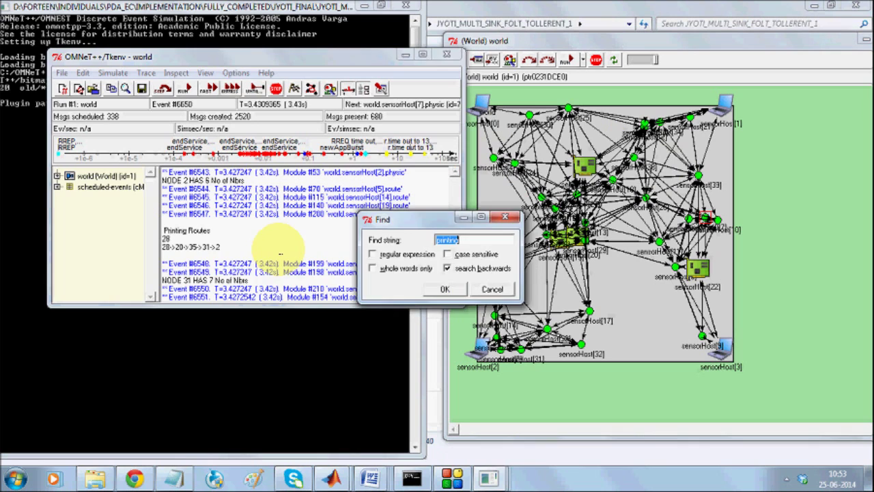
{"action": "key", "text": "Return"}
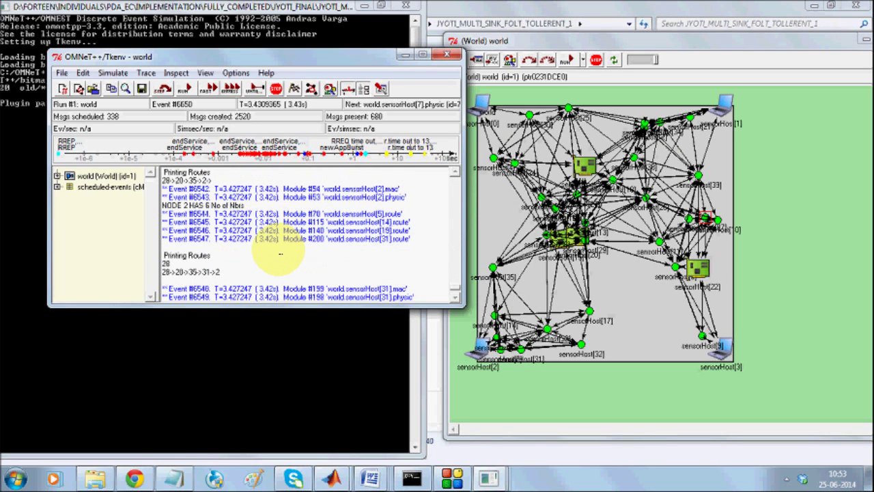
{"action": "key", "text": "ctrl+f"}
{"action": "key", "text": "Return"}
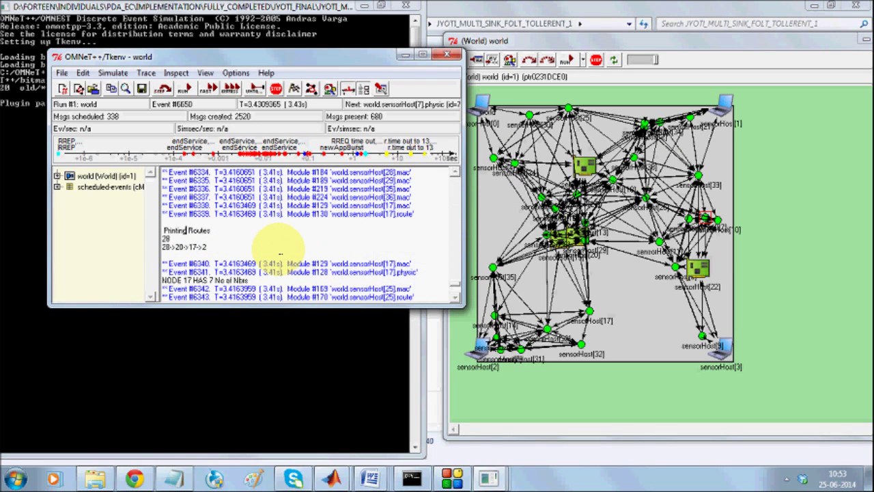
{"action": "key", "text": "ctrl+f"}
{"action": "key", "text": "Return"}
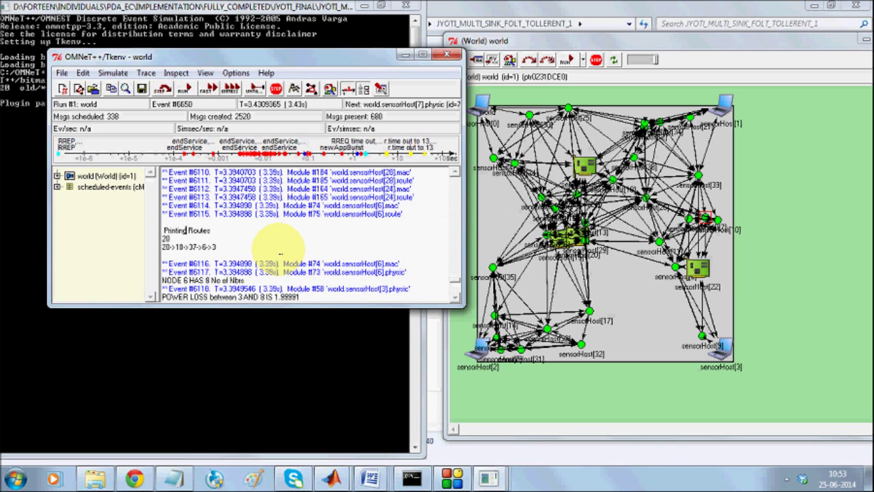
{"action": "key", "text": "ctrl+f"}
{"action": "key", "text": "Return"}
{"action": "key", "text": "ctrl+f"}
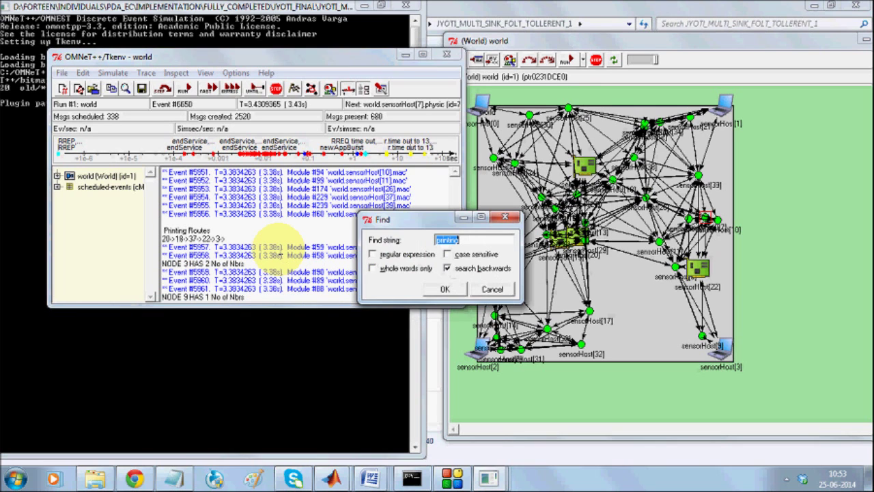
{"action": "key", "text": "Return"}
{"action": "key", "text": "ctrl+f"}
{"action": "key", "text": "Return"}
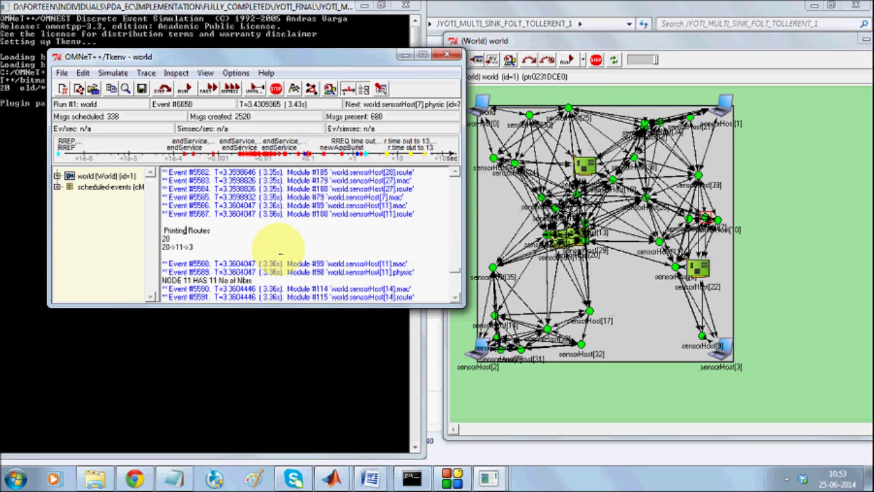
{"action": "key", "text": "ctrl+f"}
{"action": "key", "text": "Return"}
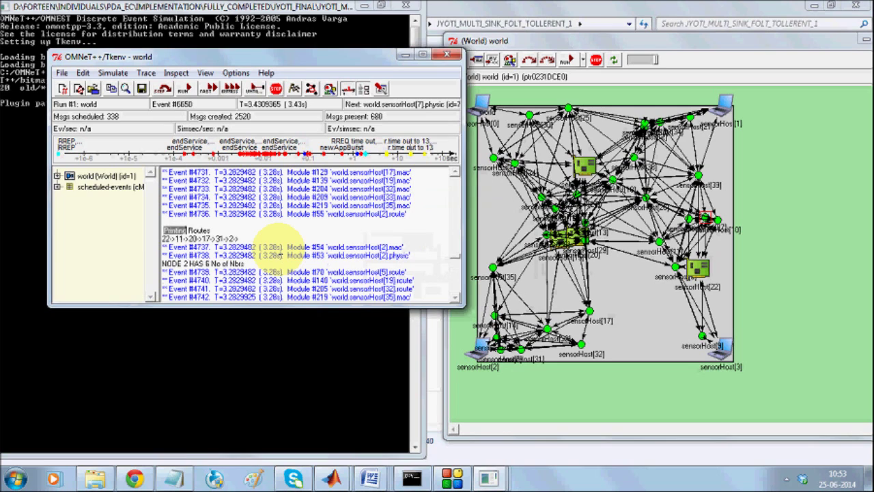
Express-run the simulation, pausing once, until the time limit near event #840000 (790.6 s)
{"action": "left_click", "coordinate": [231, 89]}
{"action": "left_click_drag", "start_coordinate": [486, 227], "coordinate": [348, 211]}
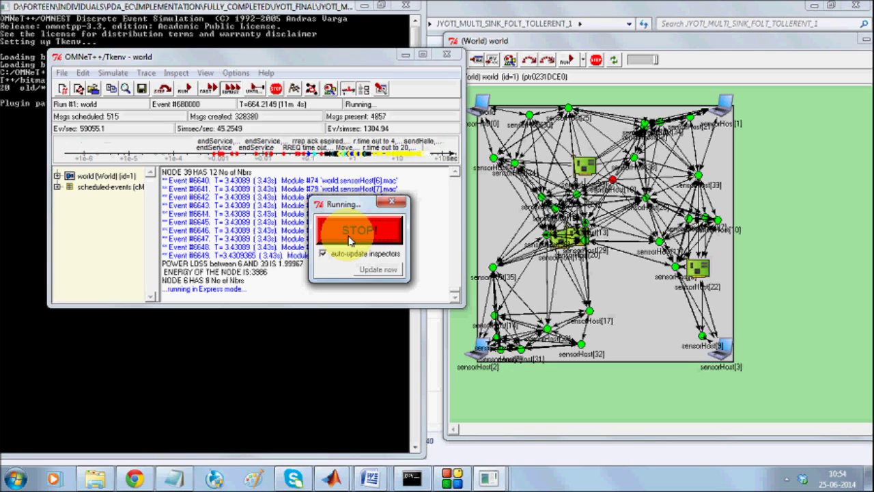
{"action": "left_click", "coordinate": [350, 239]}
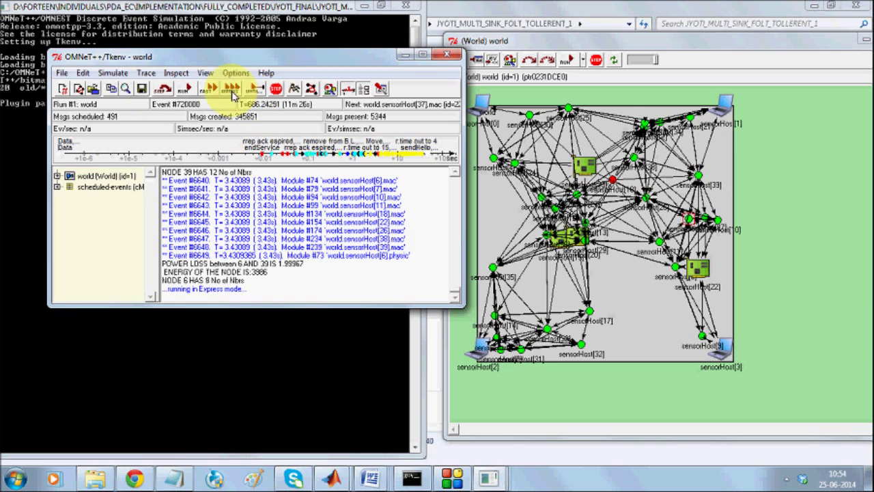
{"action": "left_click", "coordinate": [232, 91]}
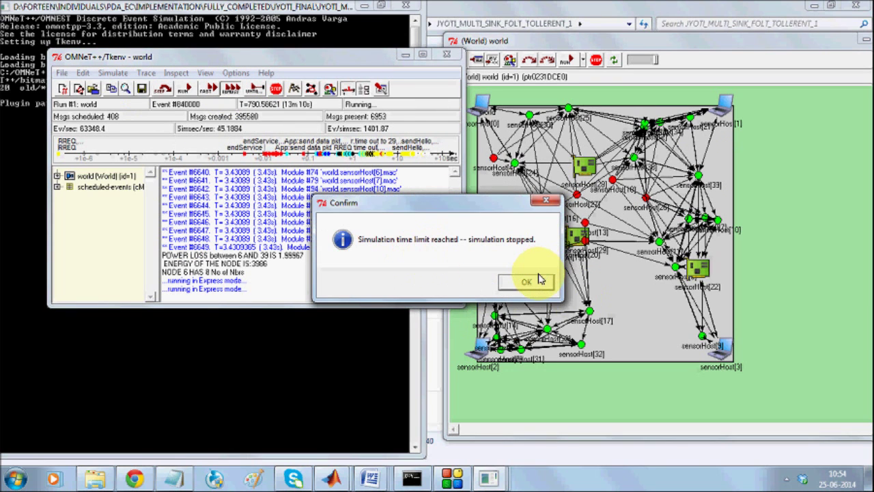
Confirm the time-limit notice to print final stats (PDR 0.864553, latency 0.273818 s), then close Tkenv
{"action": "left_click", "coordinate": [540, 280]}
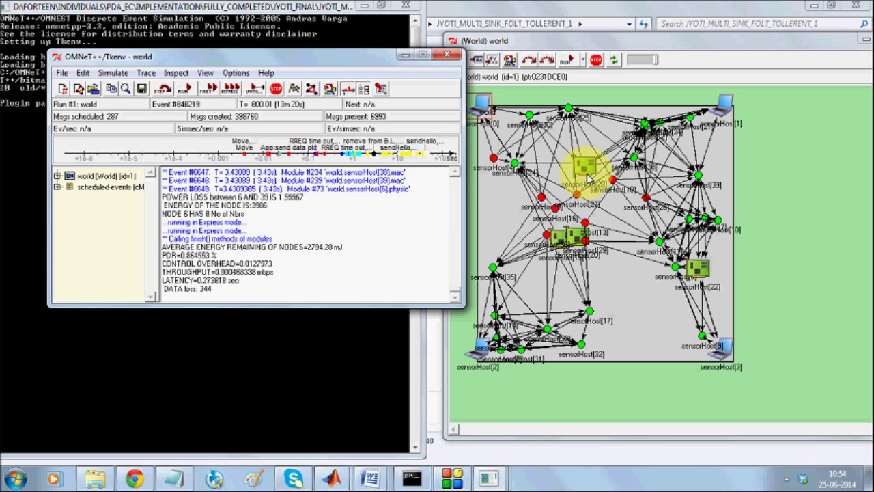
{"action": "left_click", "coordinate": [408, 9]}
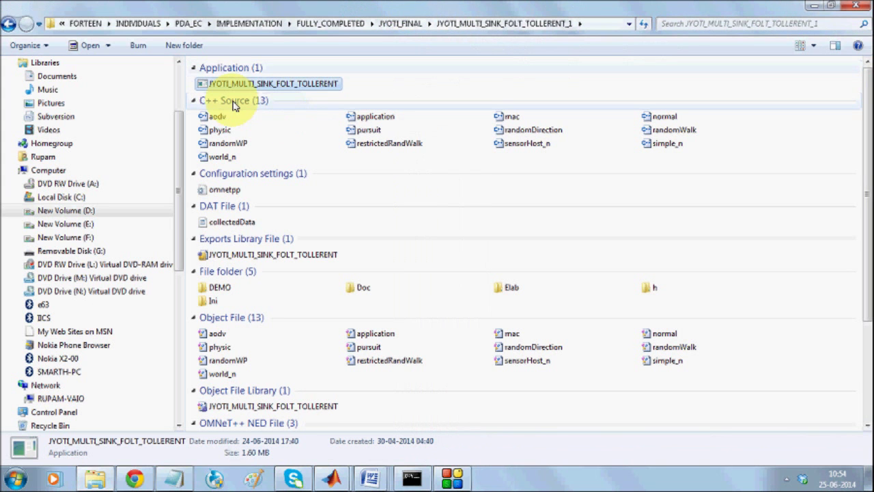
View omnetpp.ini maximized in Notepad, then relaunch the JYOTI_MULTI_SINK_FOLT_TOLLERENT application
{"action": "double_click", "coordinate": [220, 194]}
{"action": "double_click", "coordinate": [490, 78]}
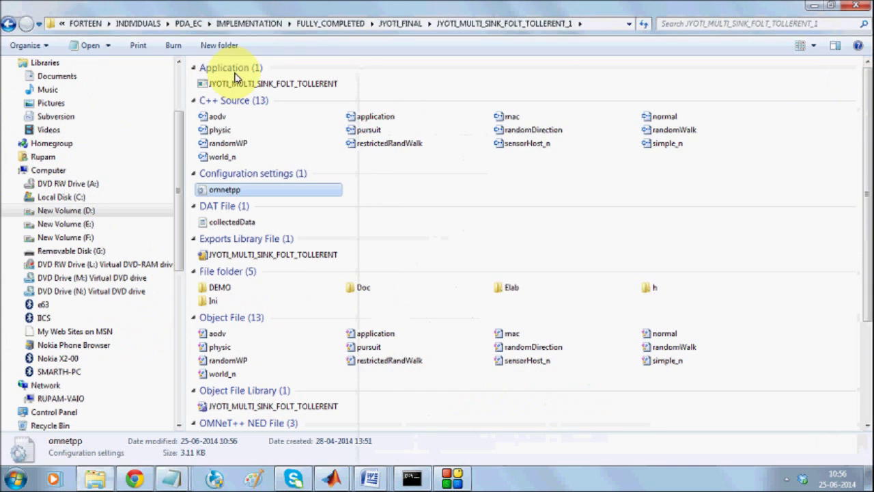
{"action": "double_click", "coordinate": [210, 84]}
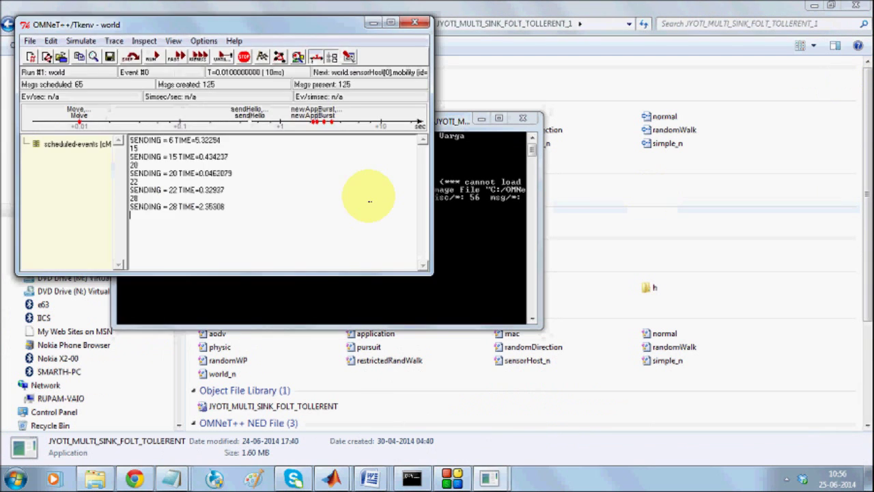
Move the World window right and Express-run the second simulation to event #920000, T=1193.4658 s
{"action": "left_click_drag", "start_coordinate": [228, 23], "coordinate": [730, 86]}
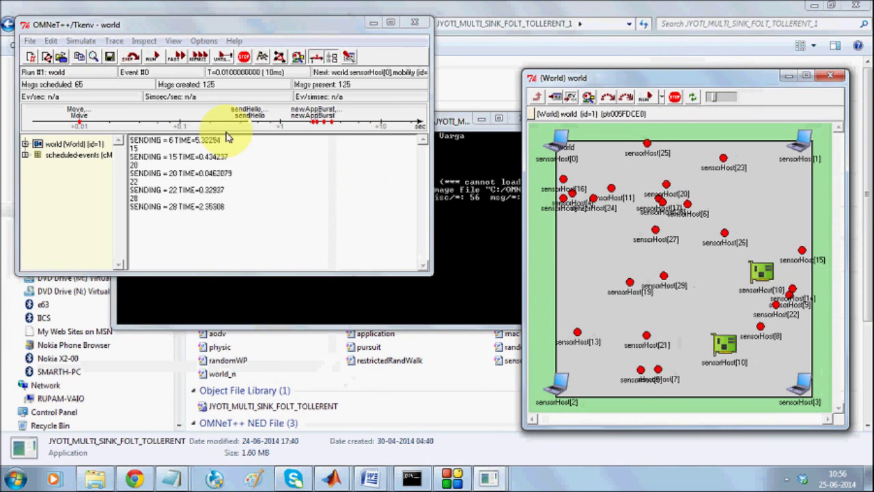
{"action": "left_click", "coordinate": [199, 57]}
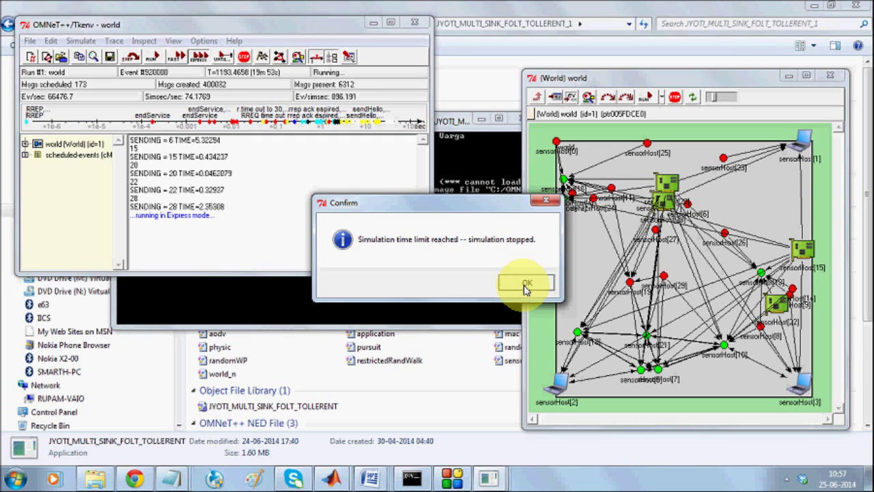
Confirm the time-limit dialog to print final stats (PDR 100%, 10.1766 mbps, 0.00227511 sec latency) and raise the console
{"action": "left_click", "coordinate": [526, 284]}
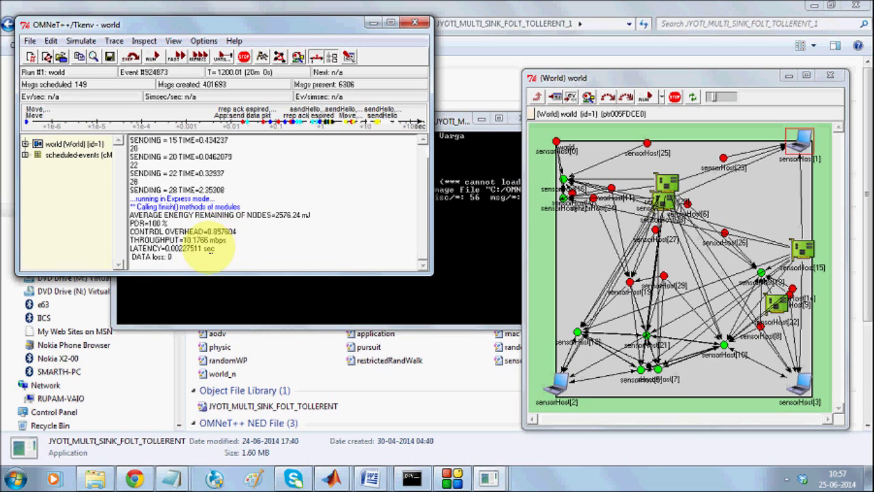
{"action": "left_click", "coordinate": [436, 218]}
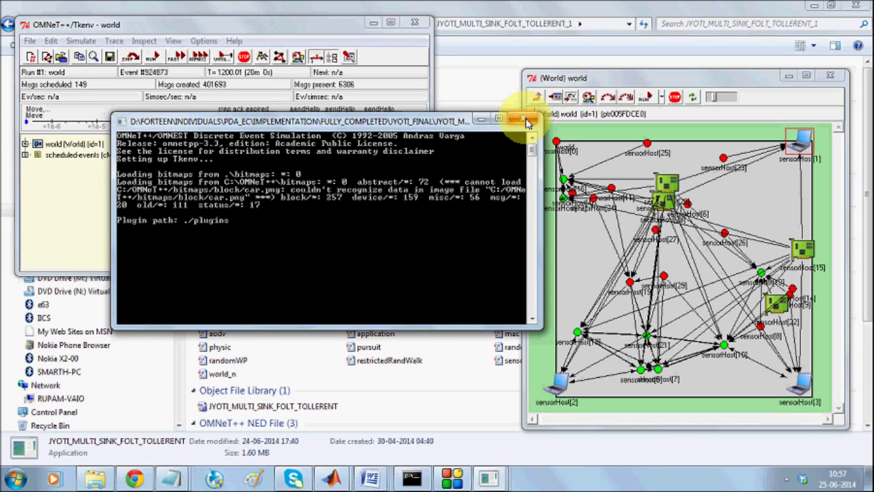